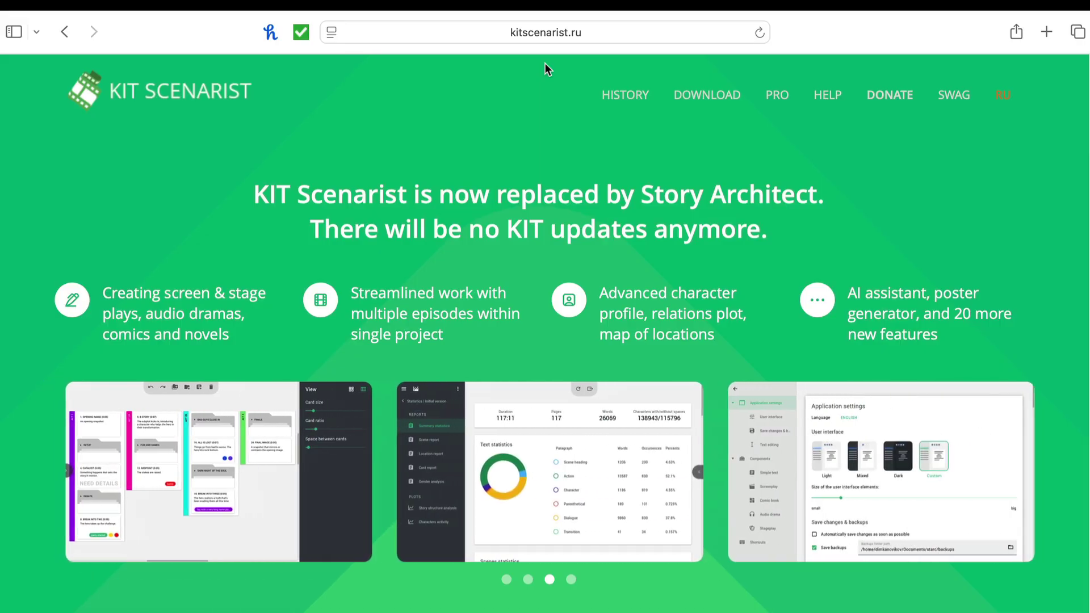
Step: Go to the site's Download page and scroll to the Windows, Mac OS X and Linux desktop links
click(724, 98)
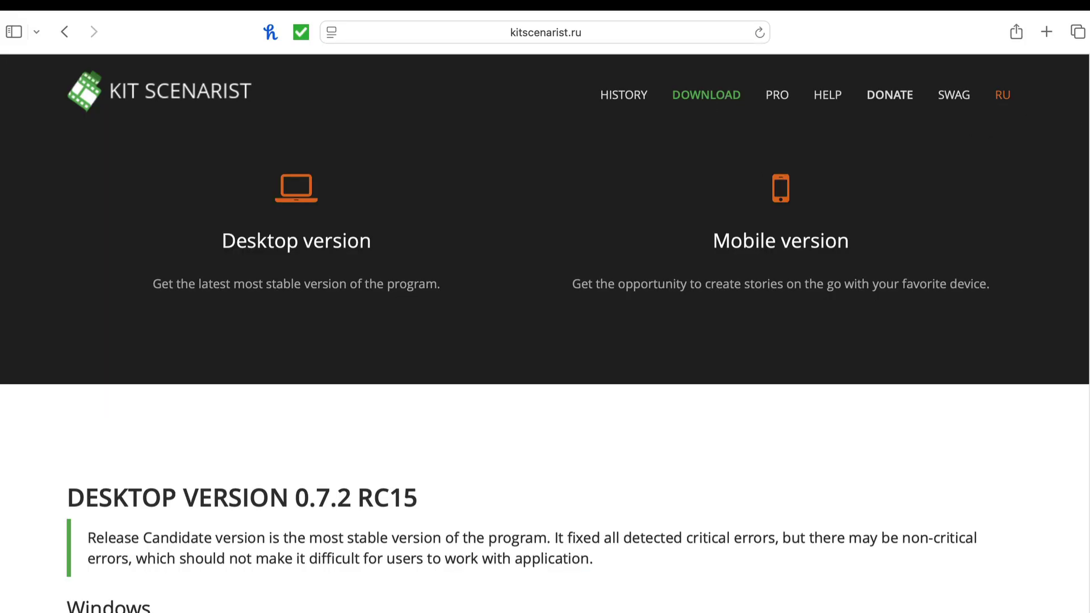
scroll(1076, 171, down, 6)
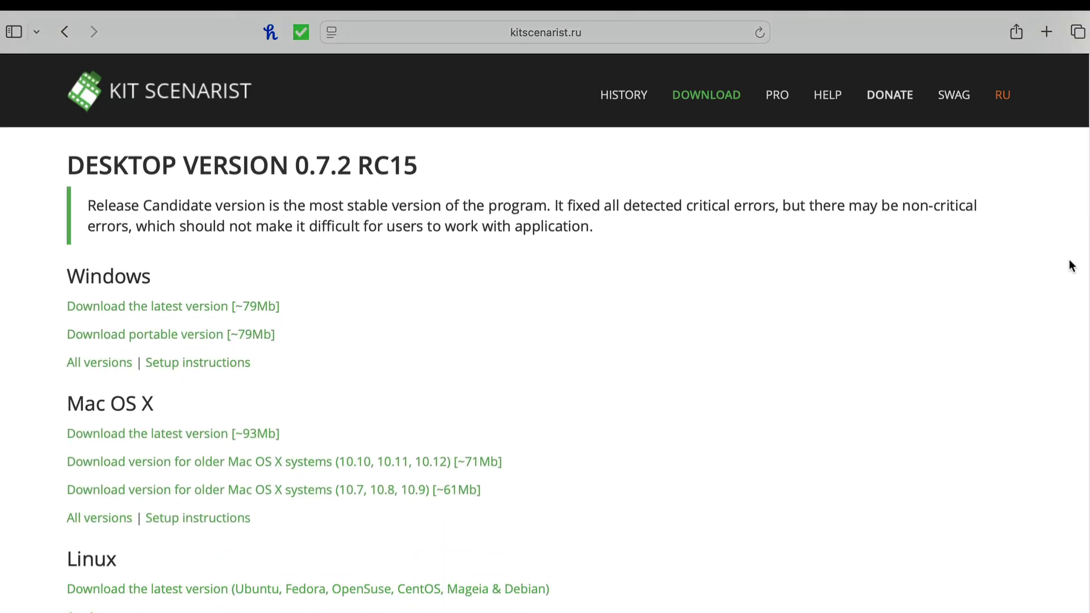
scroll(1072, 267, down, 1)
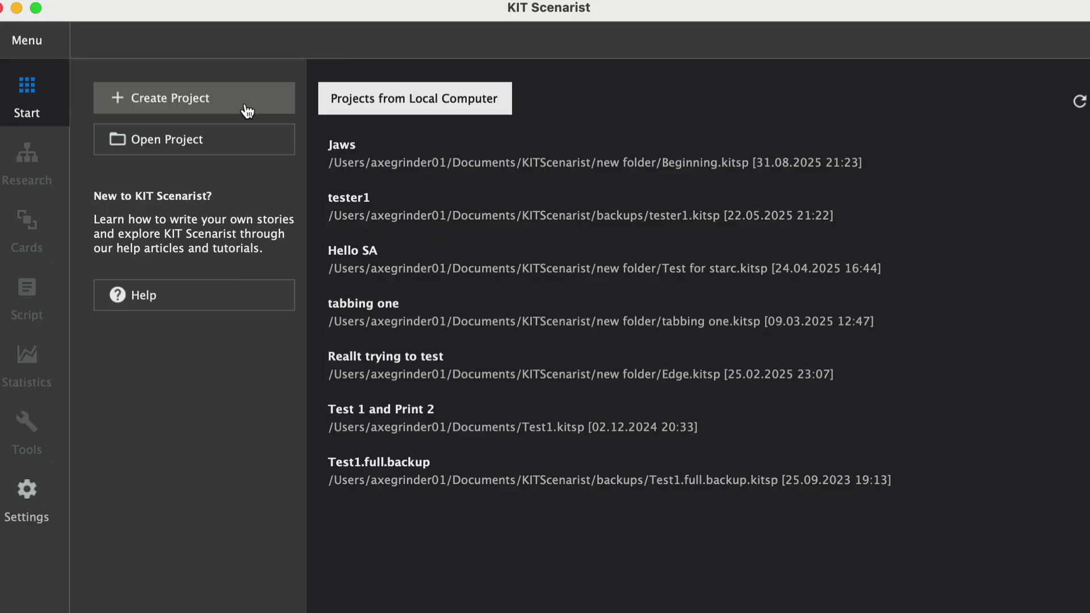
Step: Create and open a new project named 'First Script'
click(247, 111)
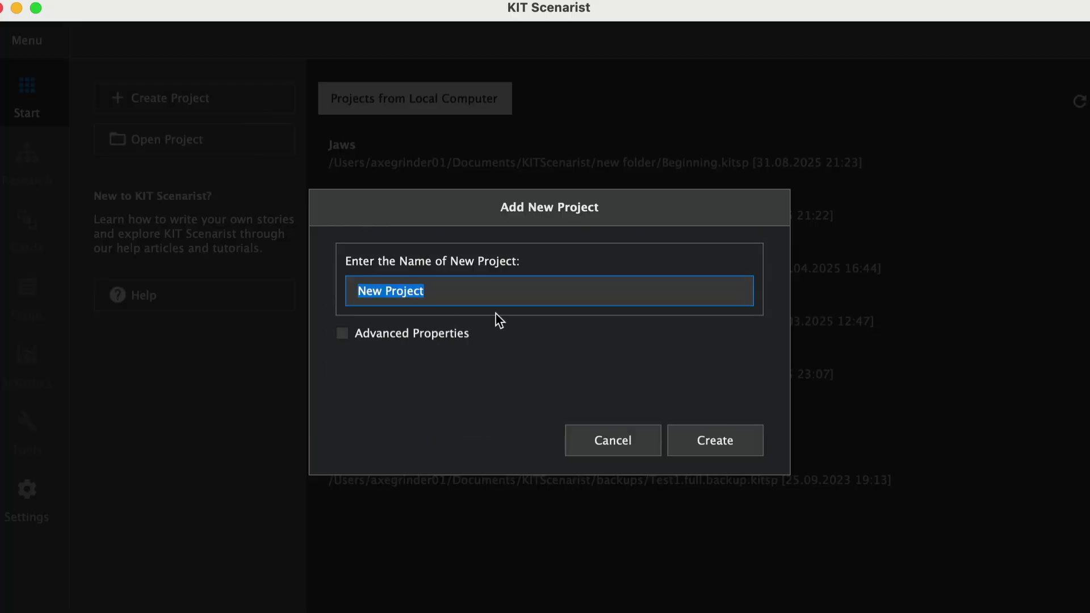
text(First )
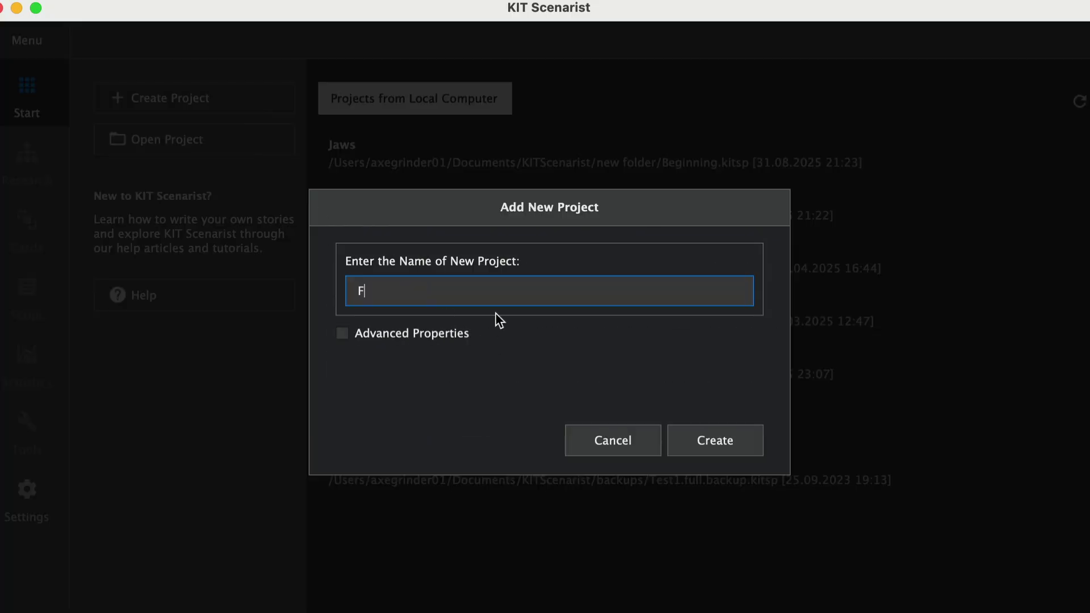
text(Script)
click(716, 442)
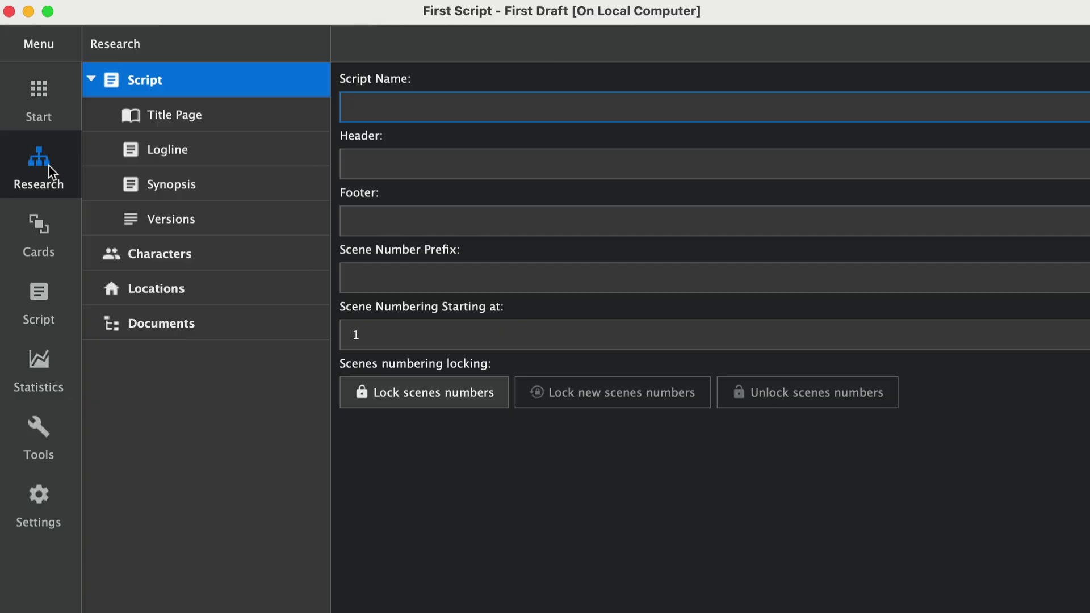
Step: Glance at the Cards board showing card 1, then switch to the Script editor
click(35, 234)
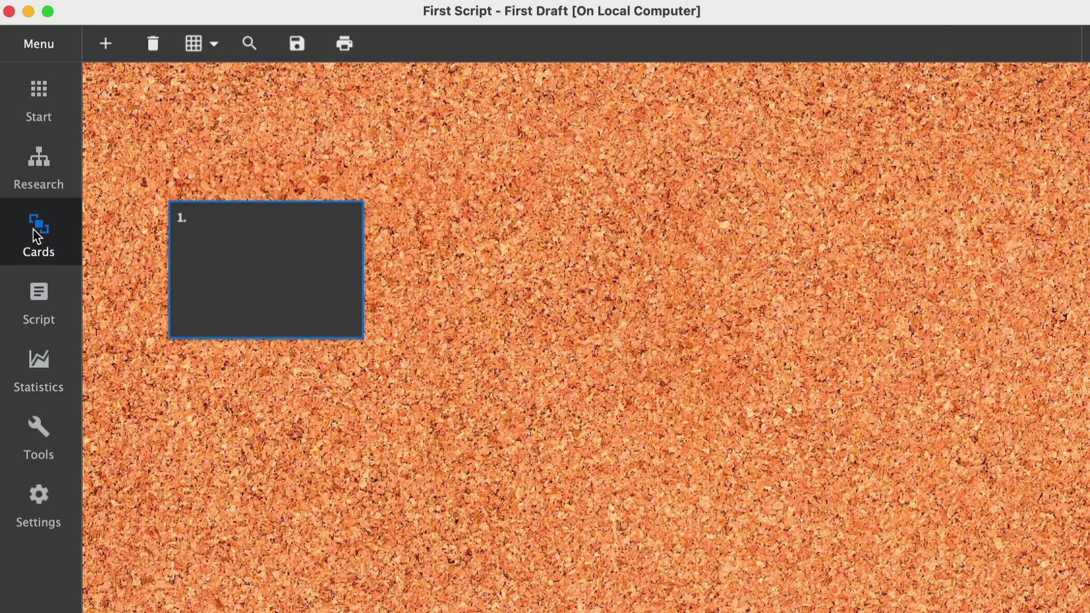
click(39, 313)
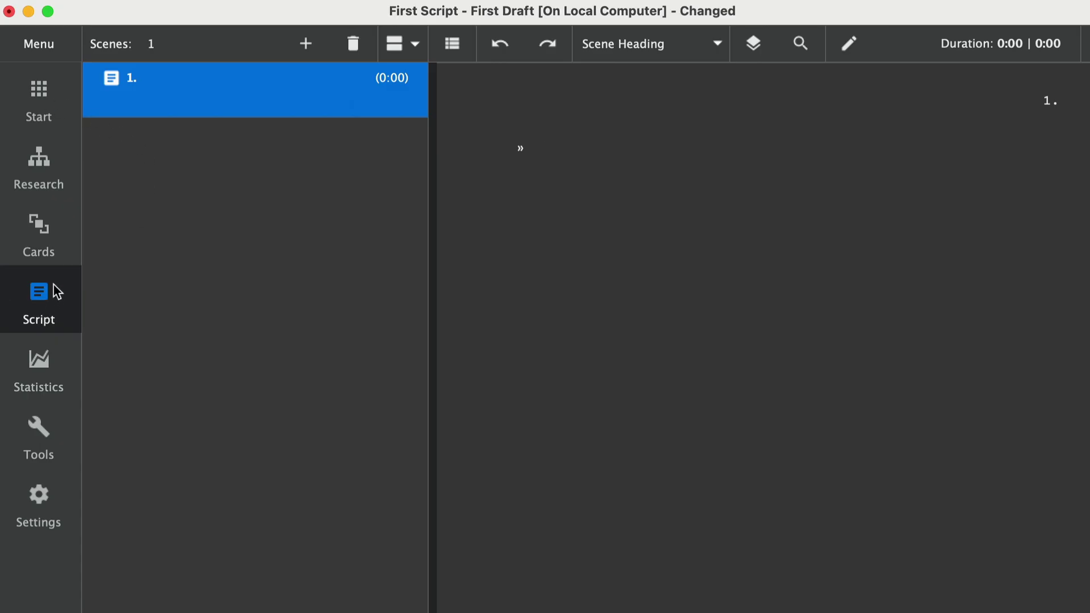
Step: Add a new scene named 'Opening Scene' to the script
click(307, 43)
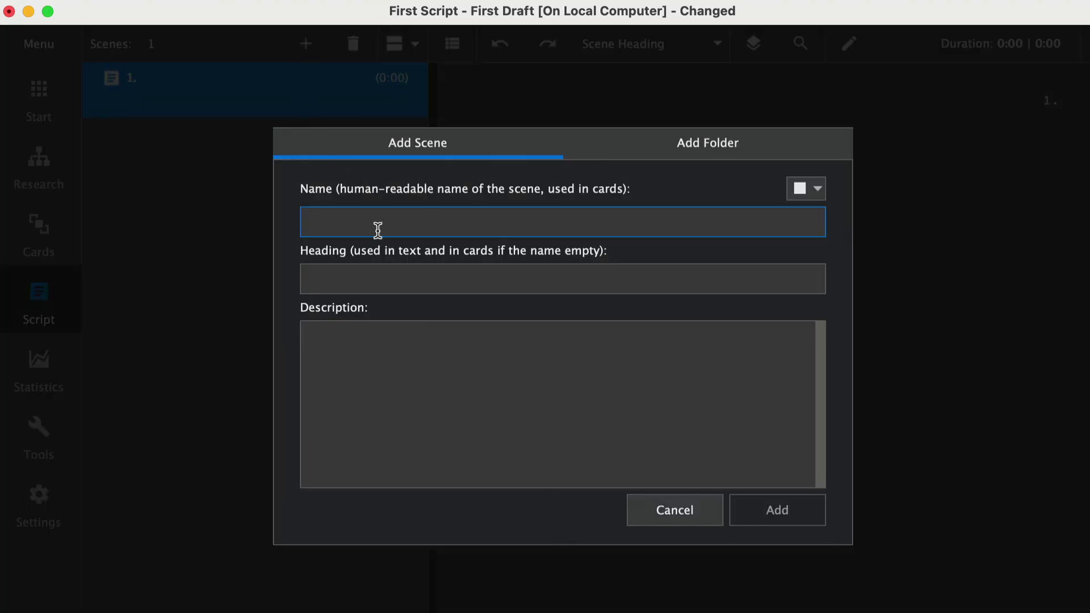
text(Openin)
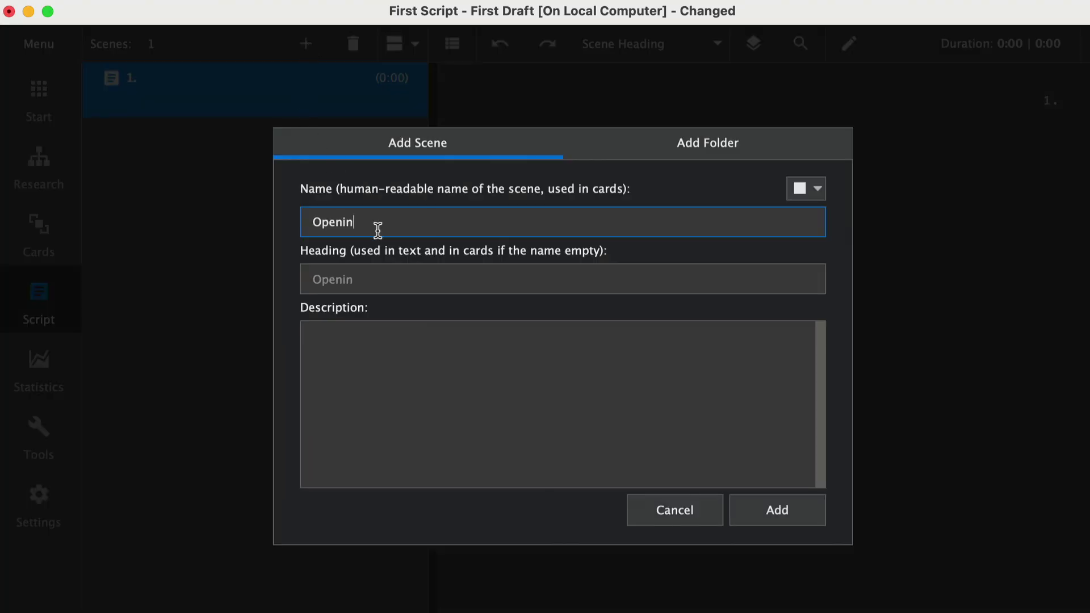
text(g Scene)
click(792, 511)
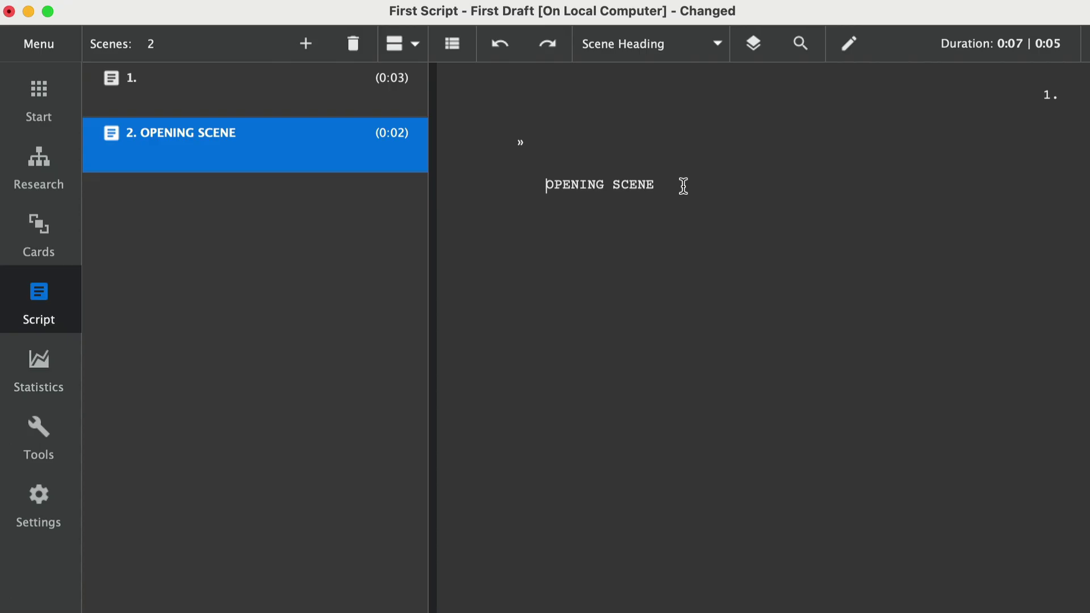
Step: Replace the OPENING SCENE heading with 'INT. COFFEE SHOP - DAY', save, and start an Action line
key(super+s)
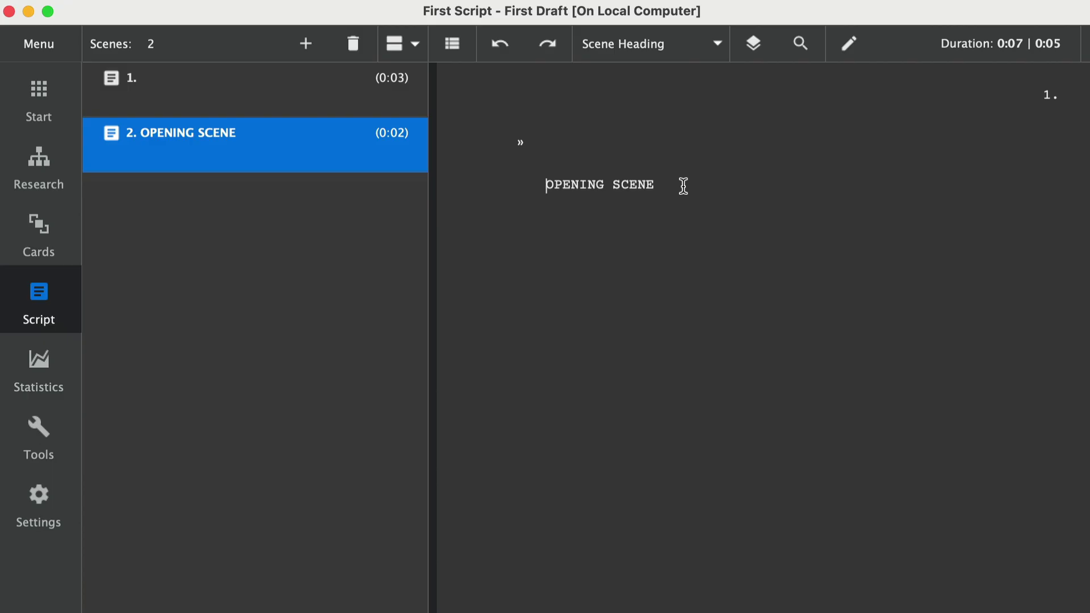
drag(679, 185, 534, 187)
text(INT. )
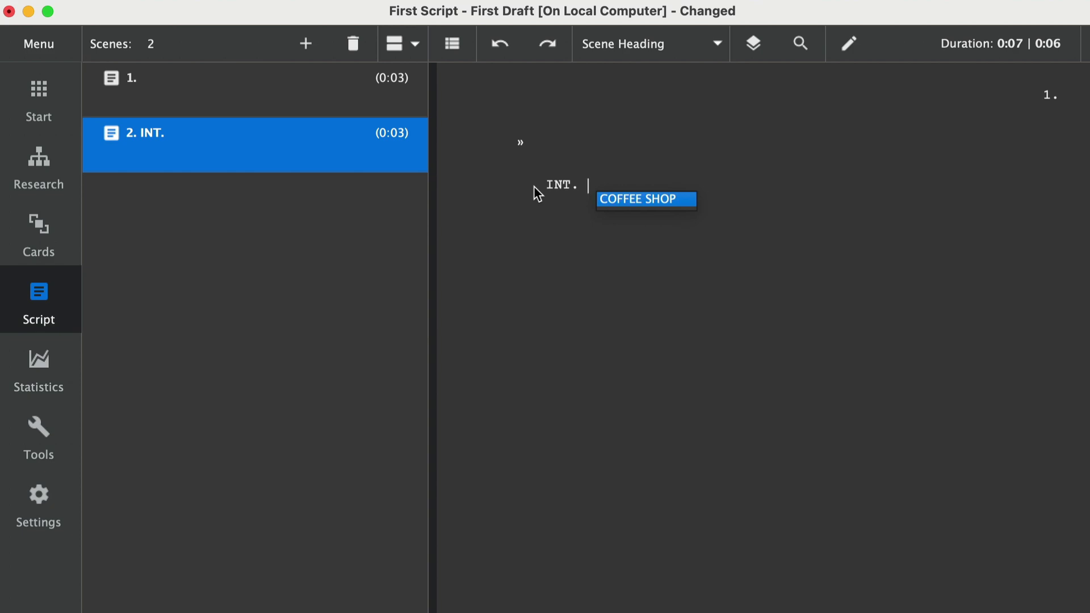
text(COFFEE)
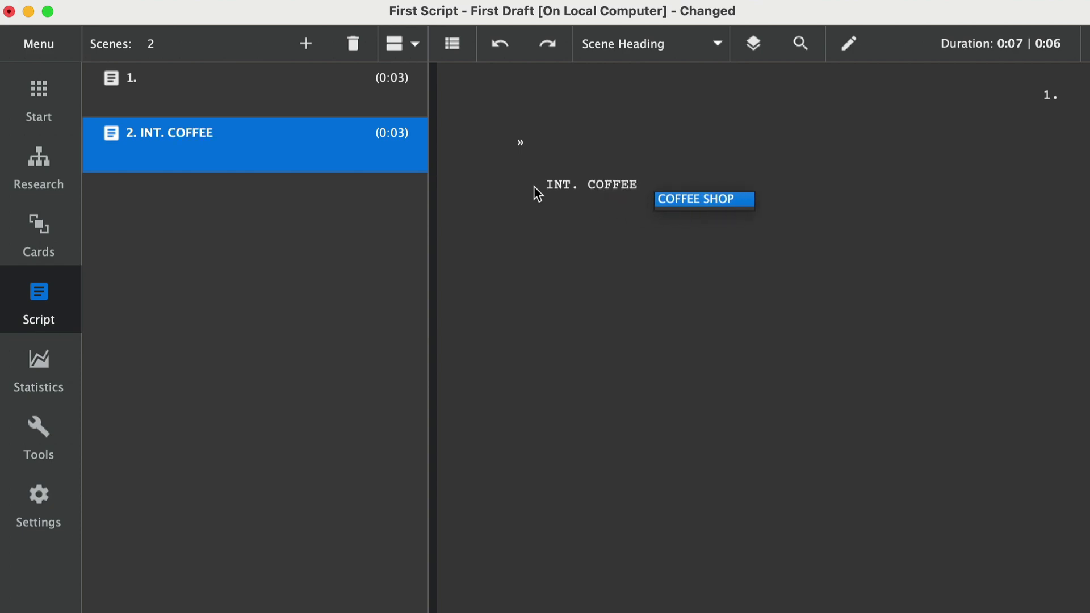
text( SHOP)
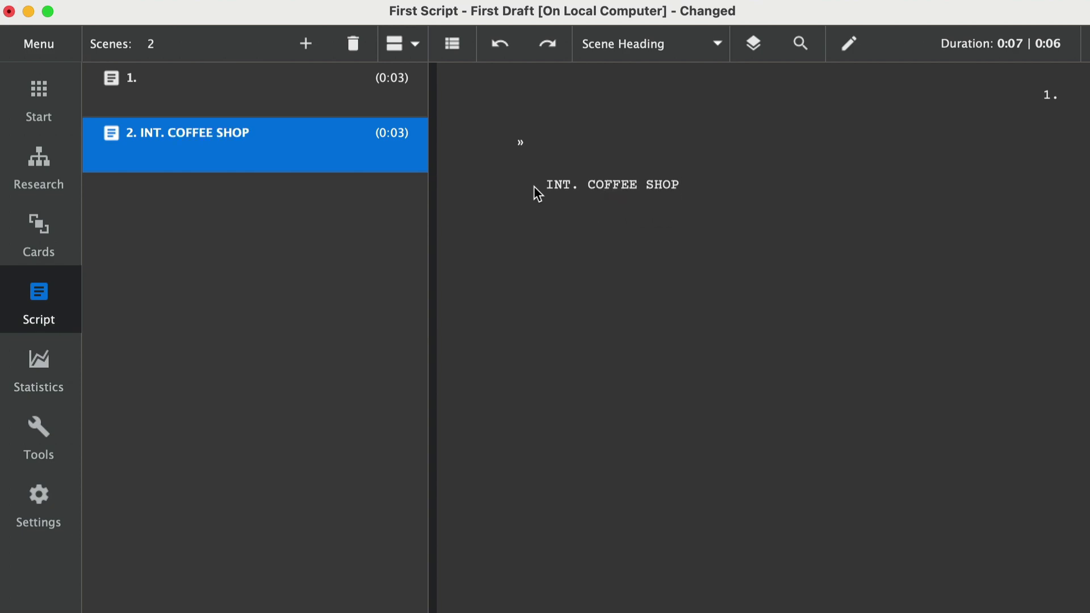
text( - DAY)
key(super+s)
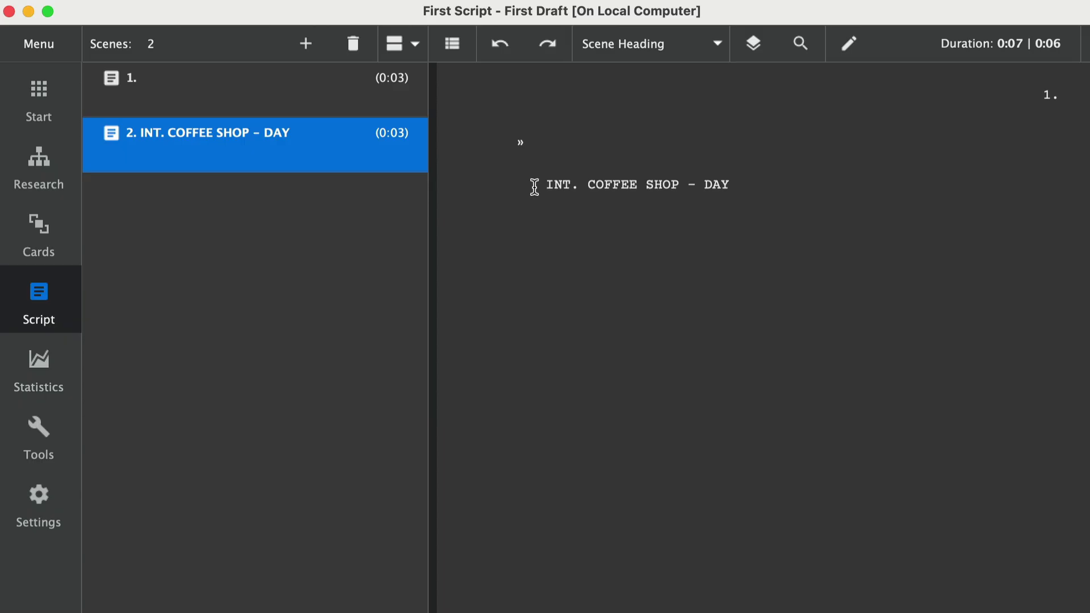
key(Return)
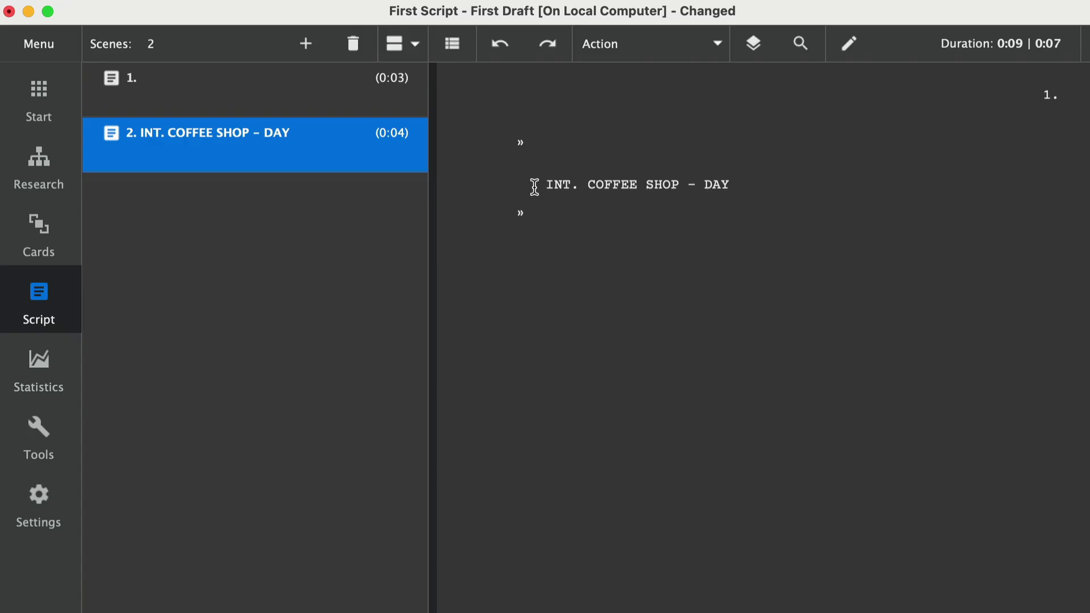
Step: Write the half-finished novel action line, correct 'terrifed' to 'terrified', and start a new paragraph
key(super+s)
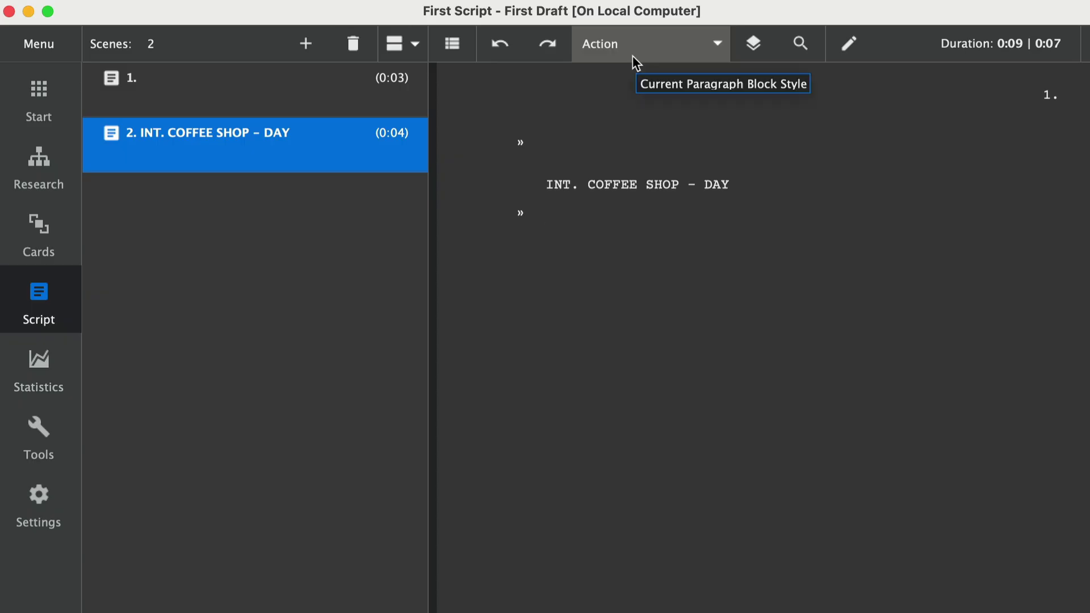
text(A half-)
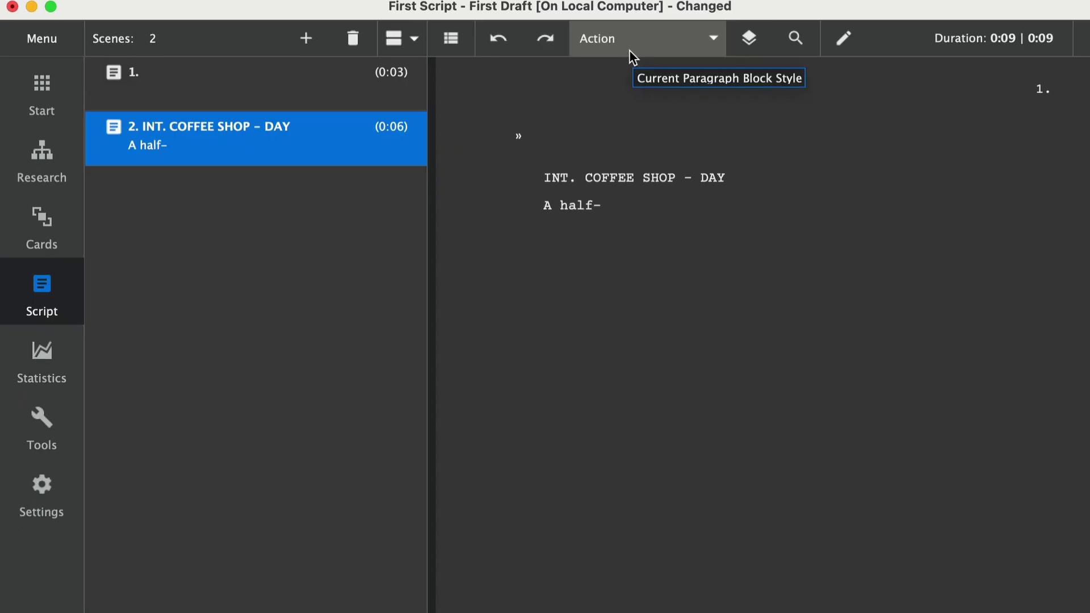
text( finished novel sits next to her laptop. The writer stares at the blinking cur)
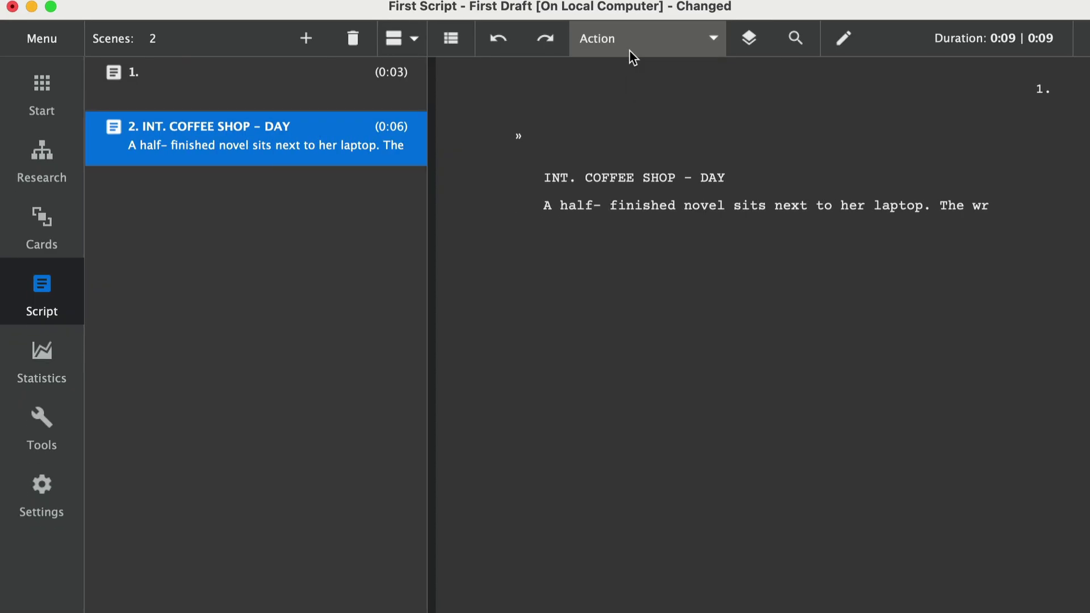
text(sor, terrifed to begin.)
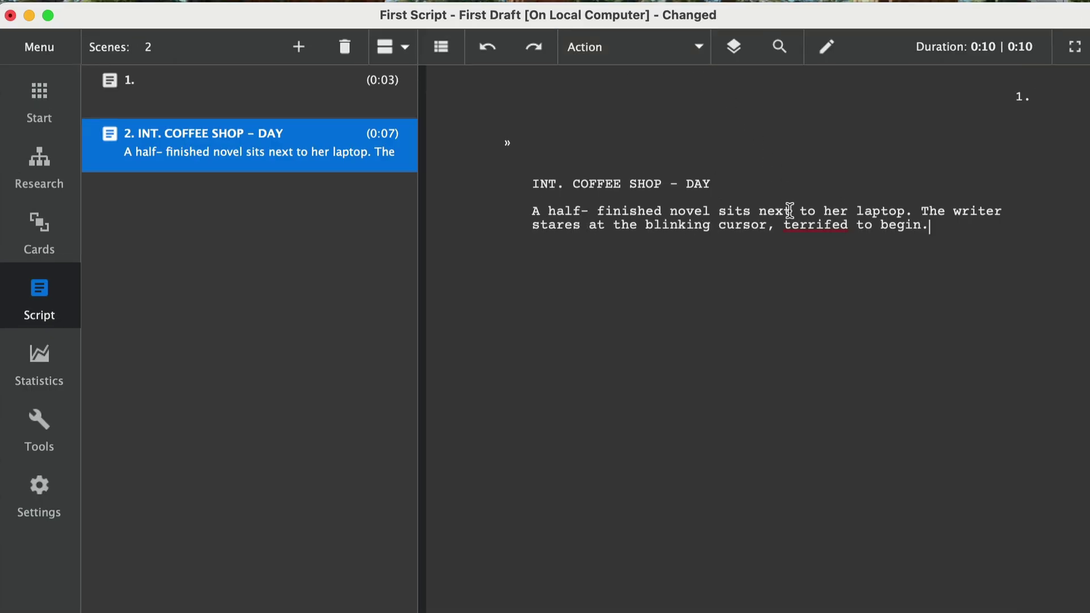
right_click(818, 231)
click(849, 278)
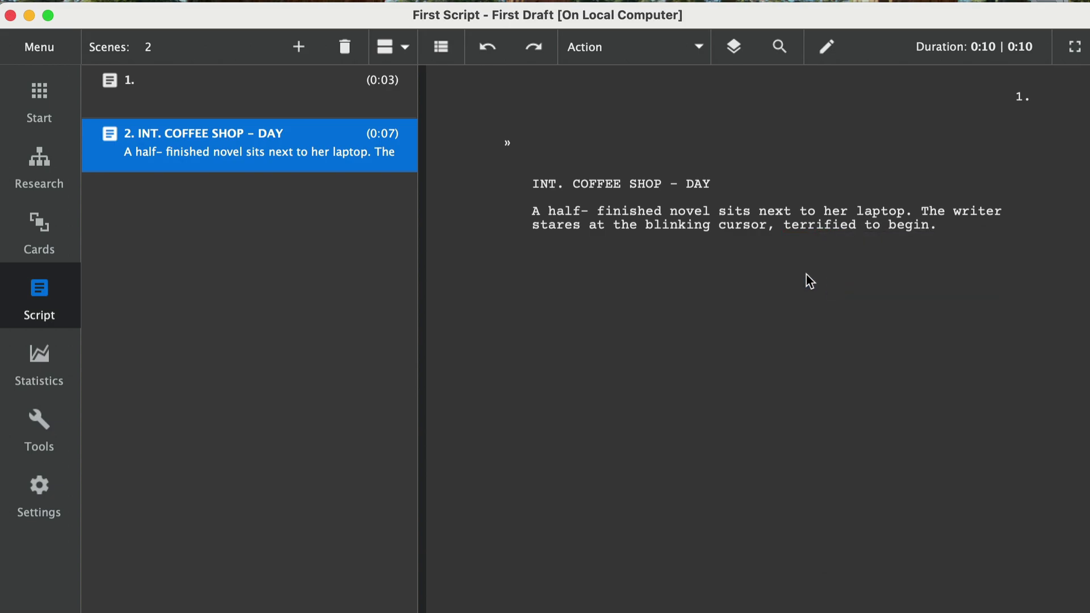
click(940, 225)
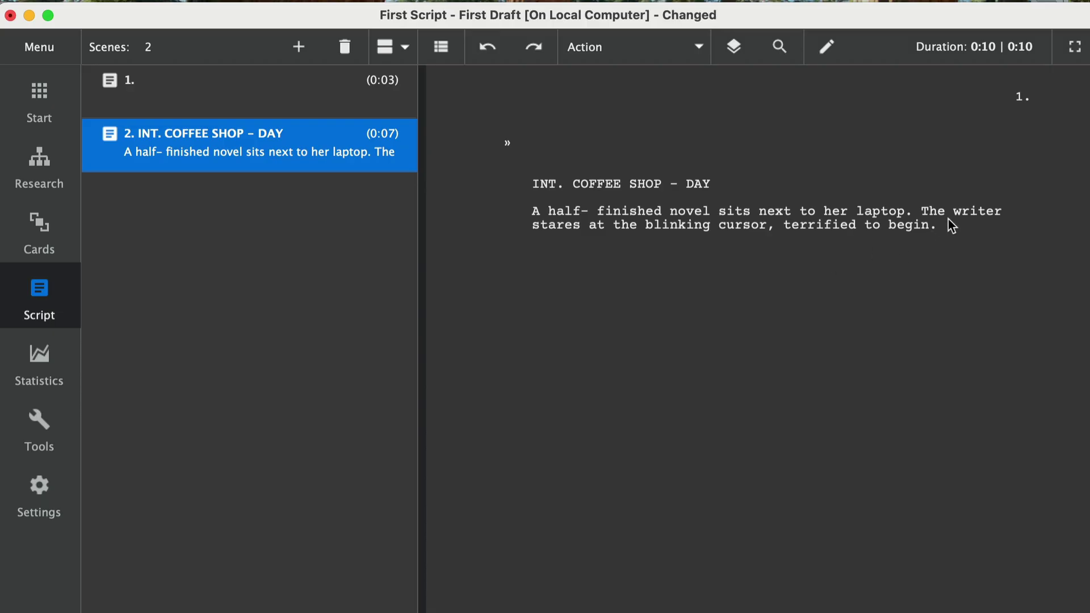
key(Return)
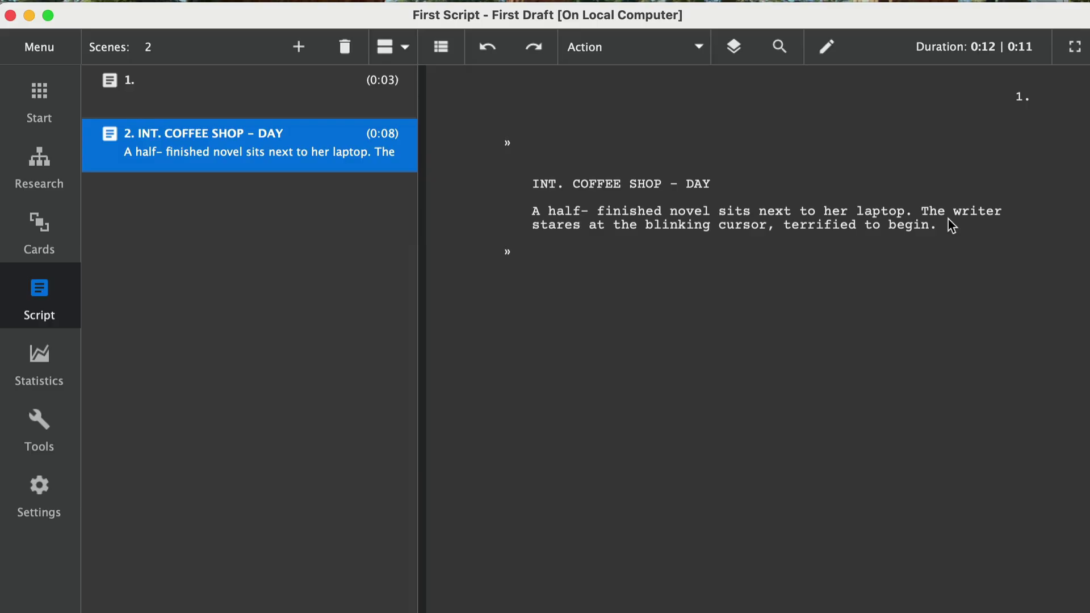
Step: Add a JORDAN character cue below the action line
key(Tab)
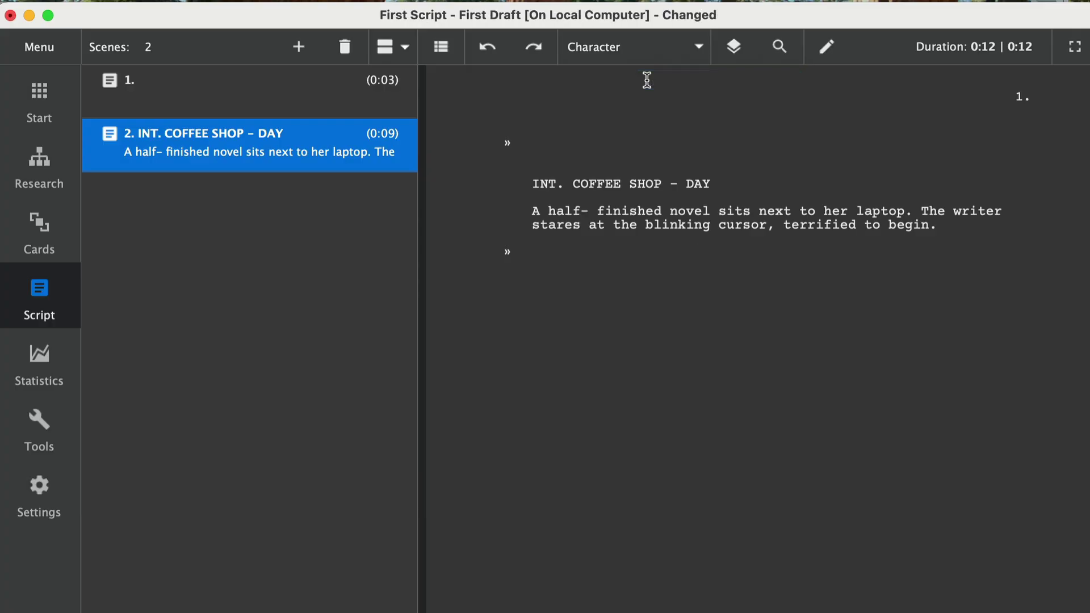
text(JORDAN)
key(Return)
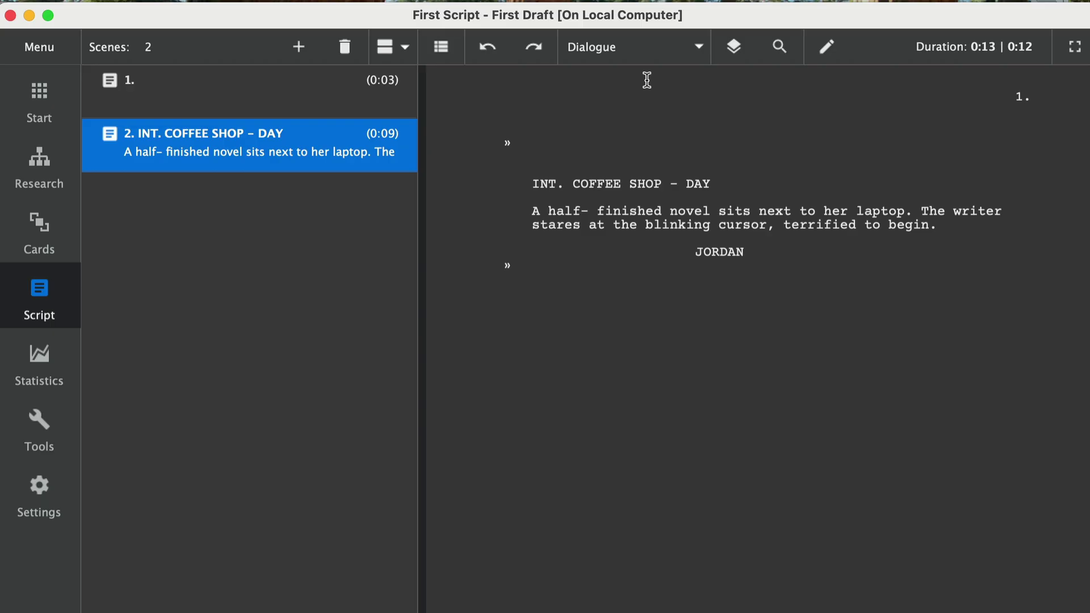
Step: Give JORDAN a '(to self)' parenthetical and begin his dialogue with 'Just'
click(687, 57)
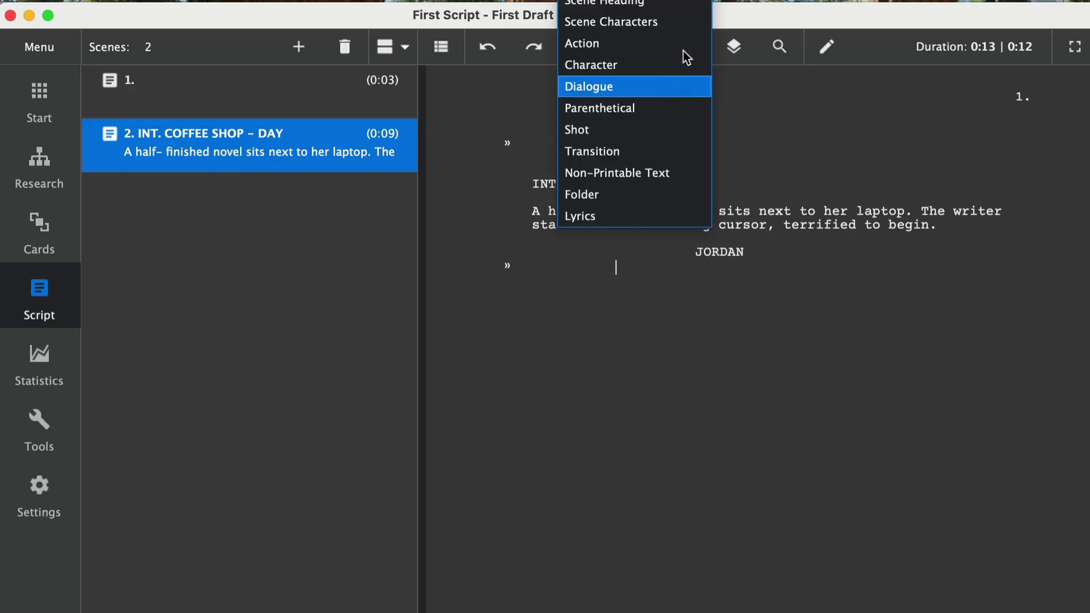
click(649, 117)
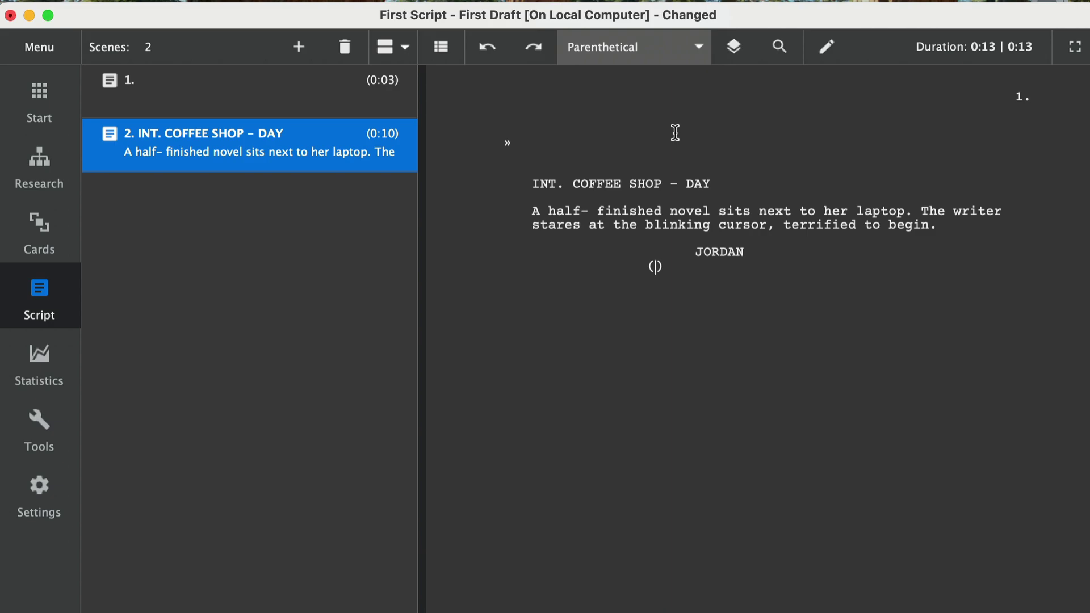
text(tos)
key(BackSpace)
key(BackSpace)
text(self)
key(Right)
key(Return)
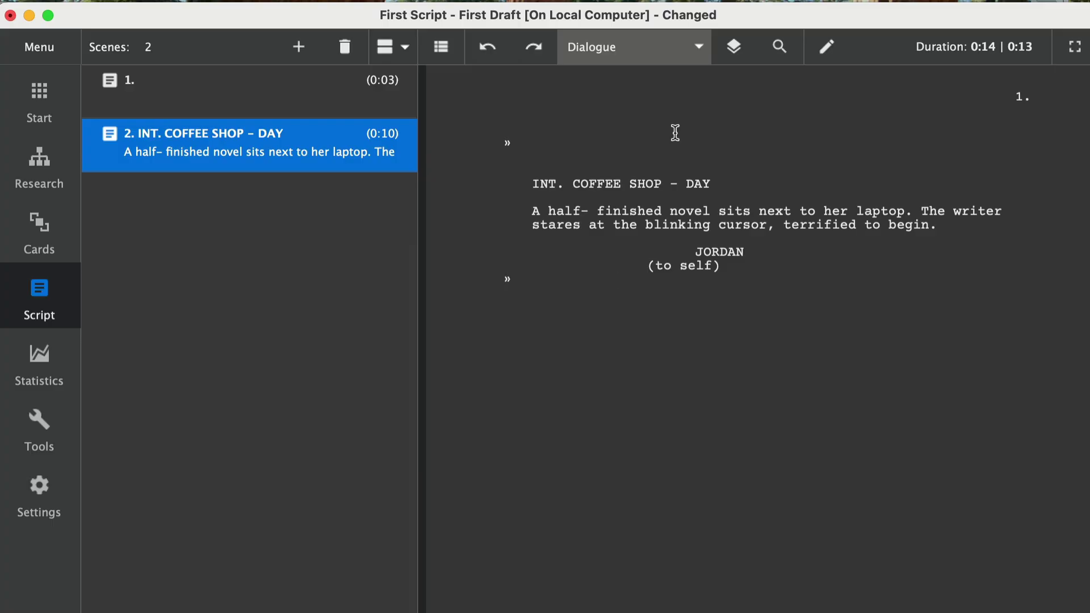
text(Just five minutes. That's all I)
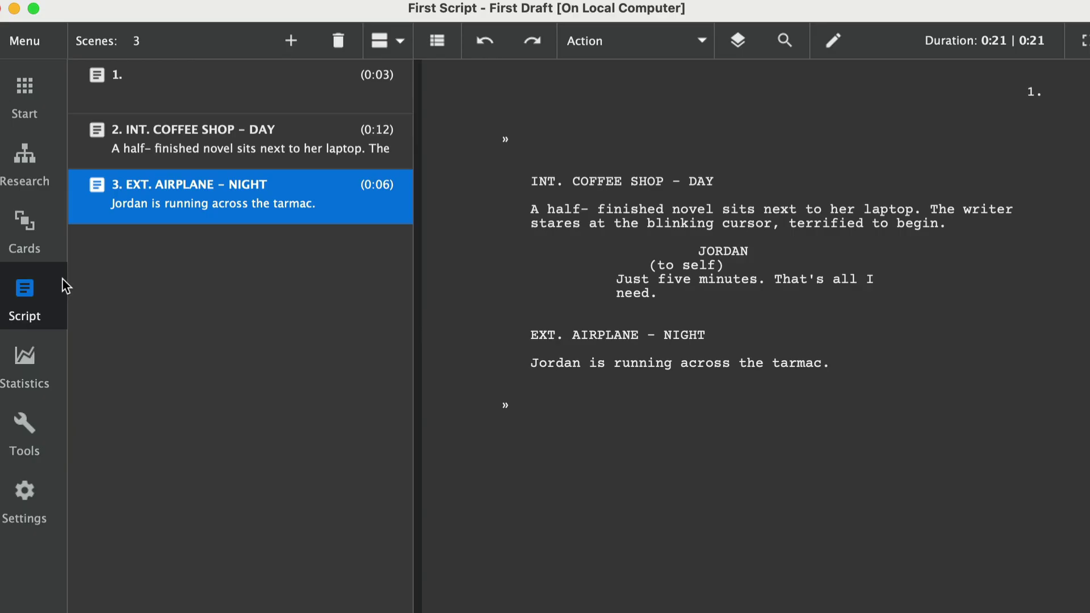
Step: On the Cards board, drag the EXT. AIRPLANE - NIGHT card to the front, checking it in Script
click(33, 226)
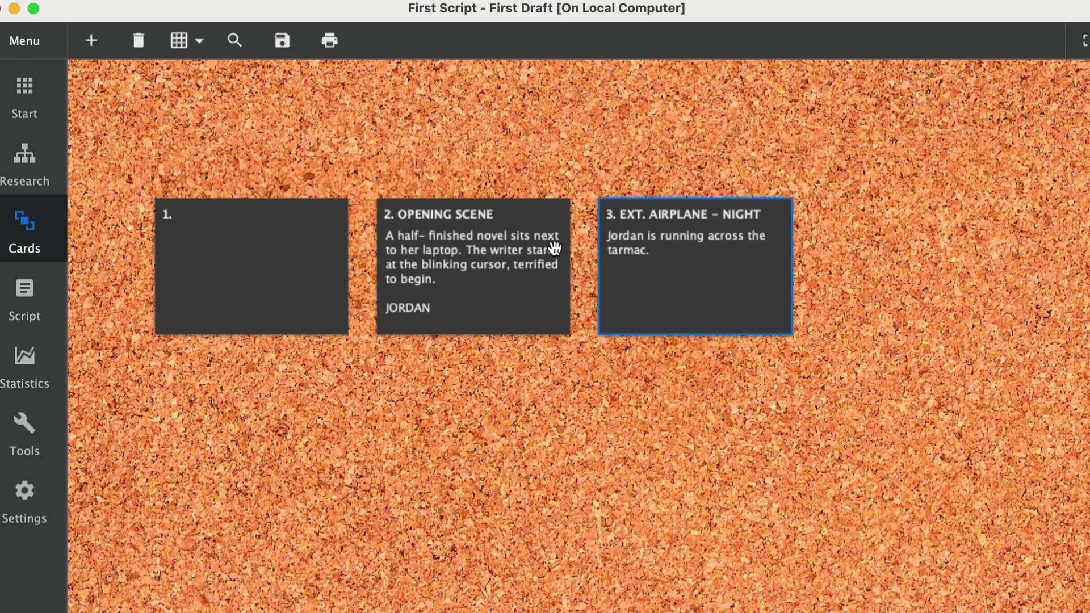
drag(662, 258, 390, 245)
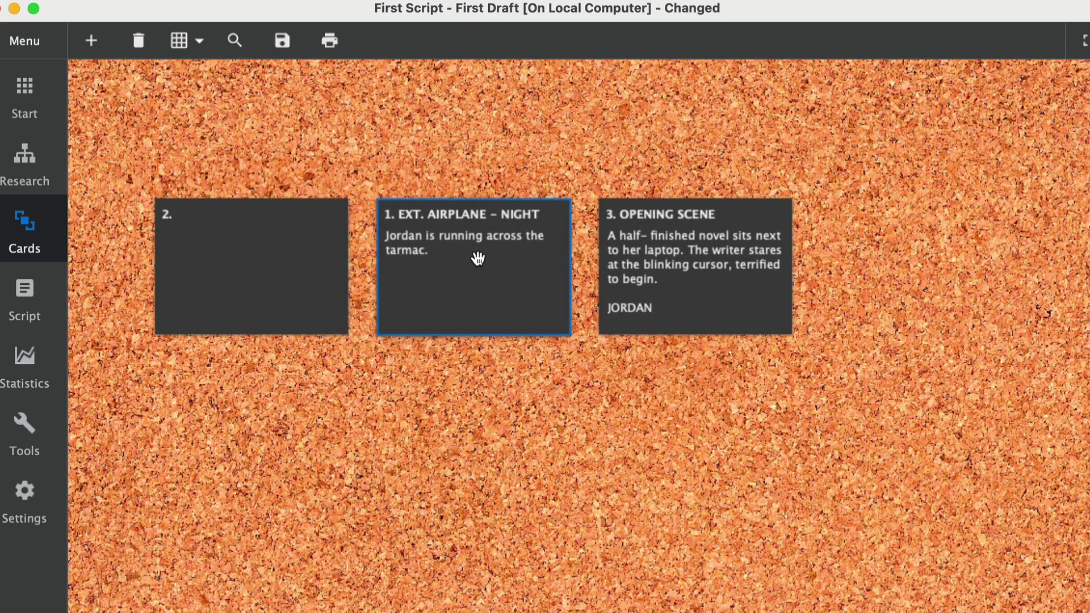
click(26, 293)
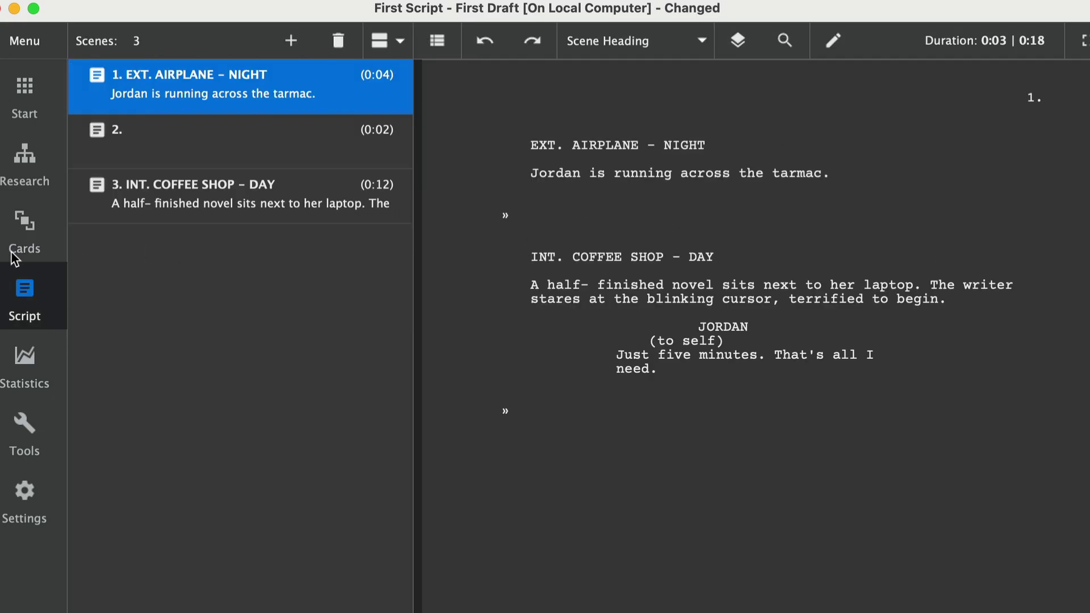
click(21, 226)
click(26, 298)
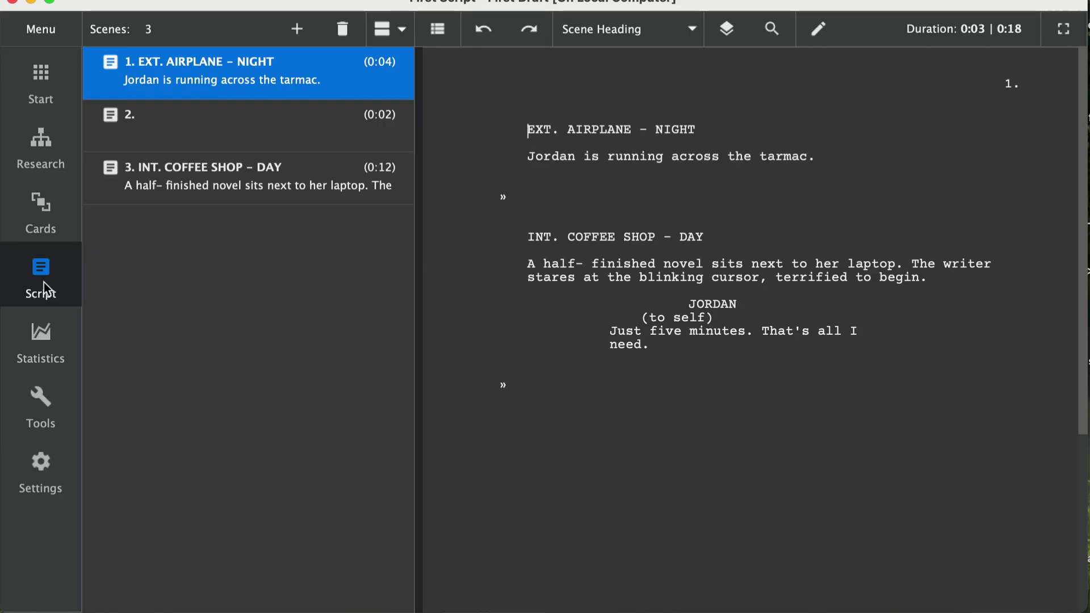
click(48, 210)
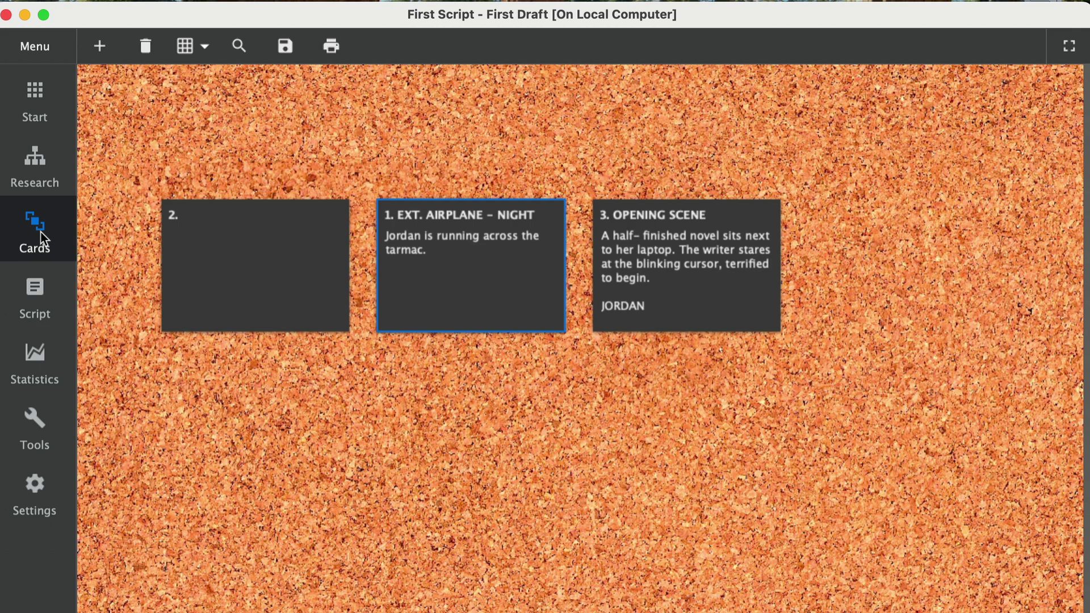
Step: View the script Statistics, return to the Script editor, and open the main Menu
click(35, 367)
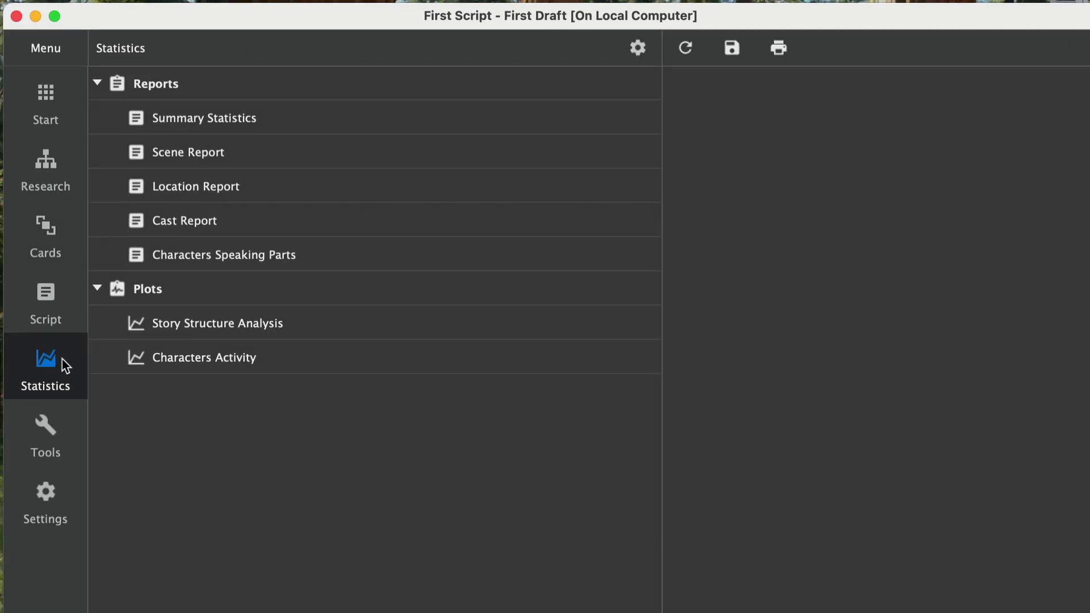
click(50, 294)
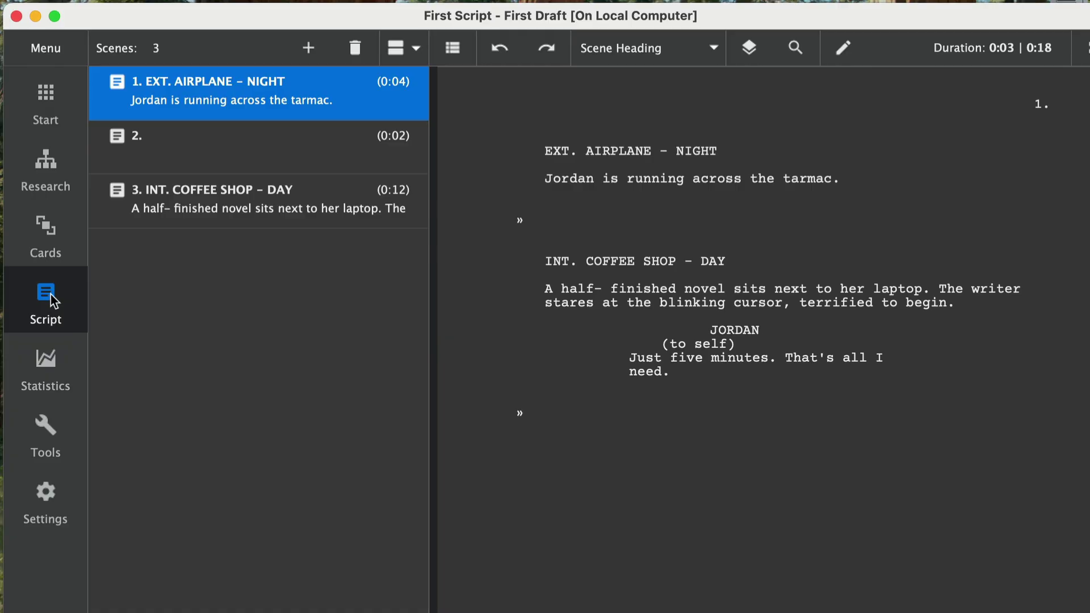
click(44, 50)
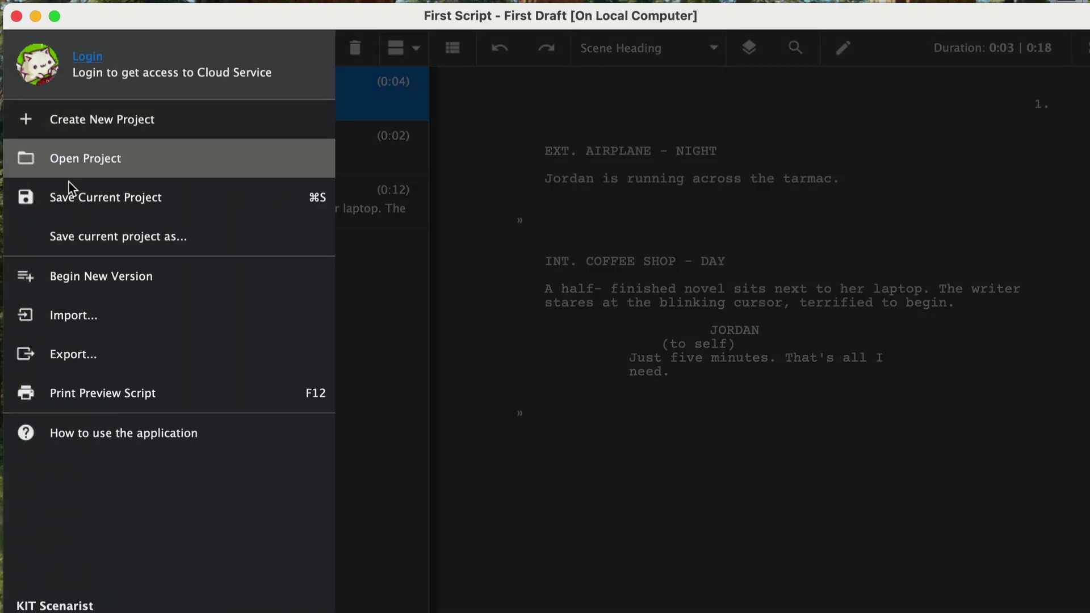
Step: Open the Export dialog on its Export Script tab, showing PDF with the Final Draft Screenplay (Letter) template
click(88, 354)
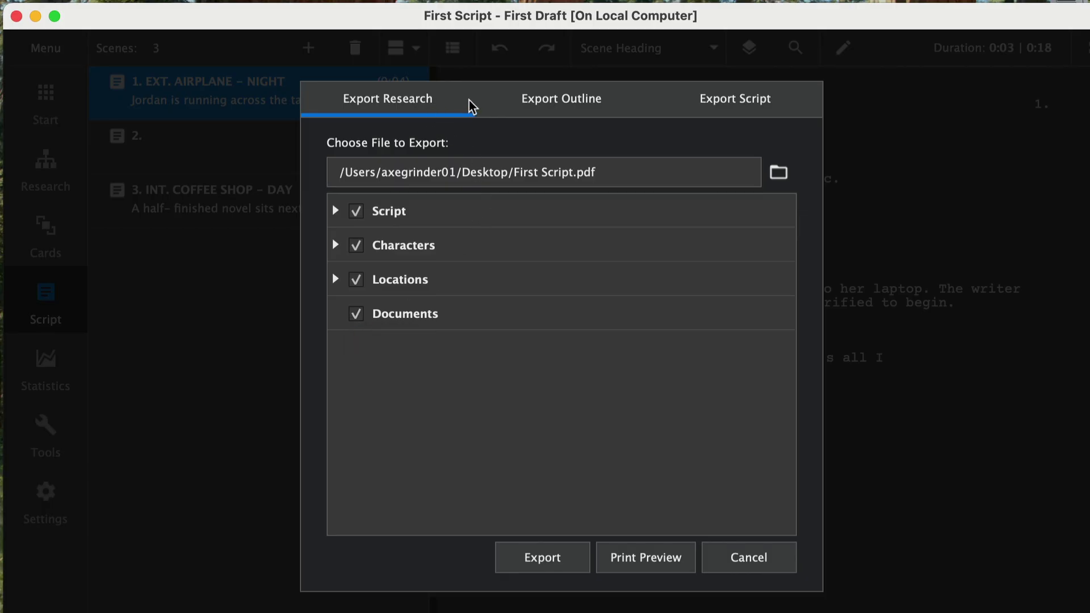
click(724, 100)
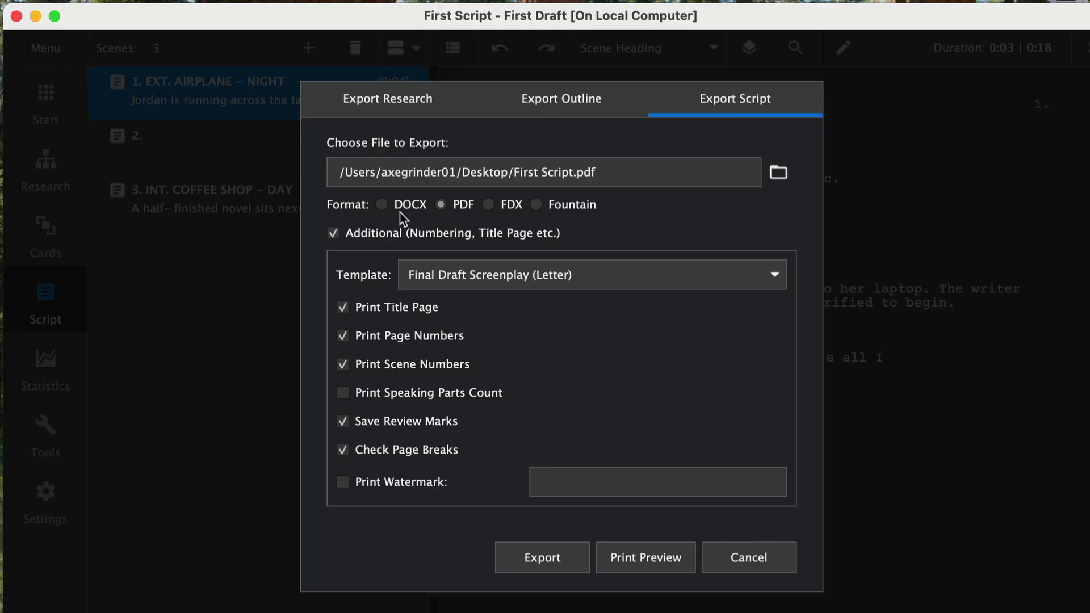